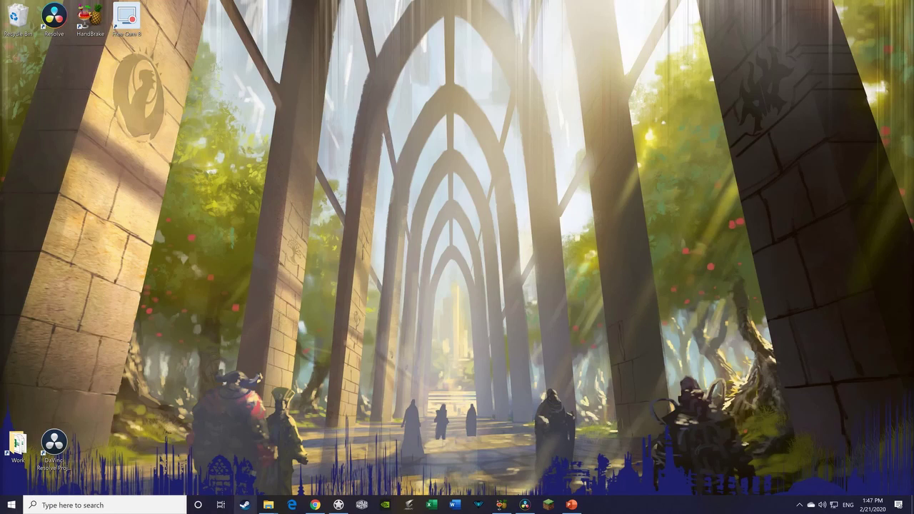
# Bring the Videos4SIAS folder forward, close the old HandBrake session, and select the HandBrake shortcut
pyautogui.moveTo(269, 502)
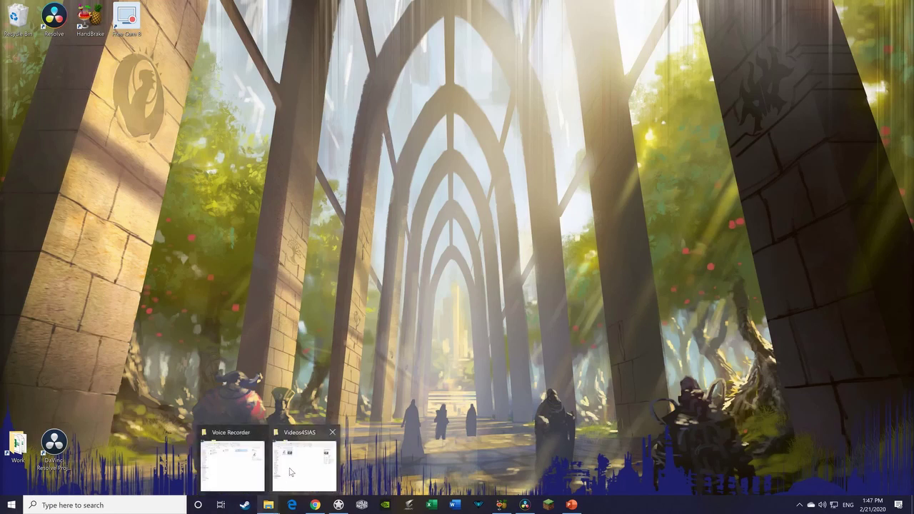
pyautogui.click(291, 472)
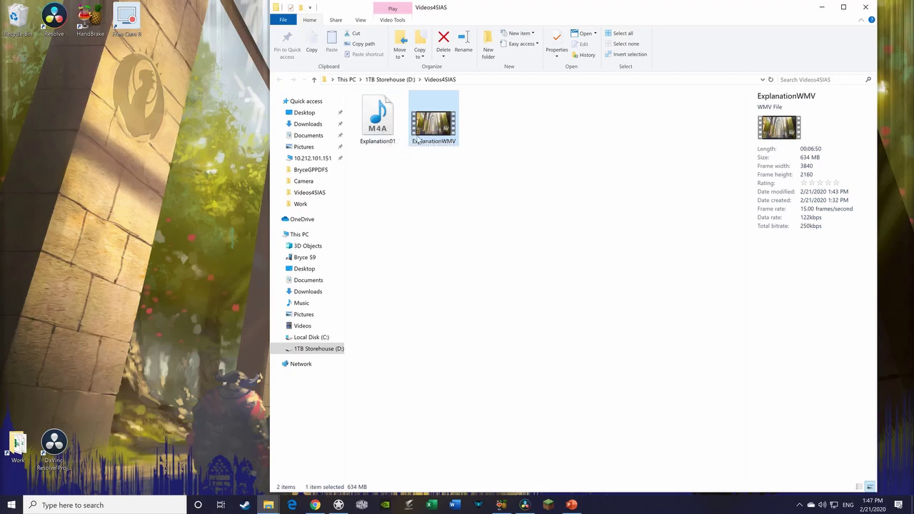
pyautogui.click(503, 506)
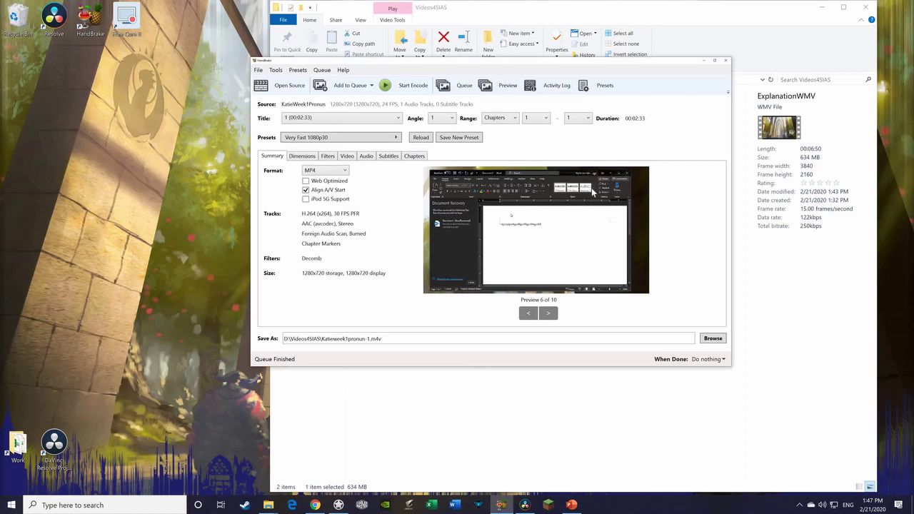
pyautogui.click(725, 61)
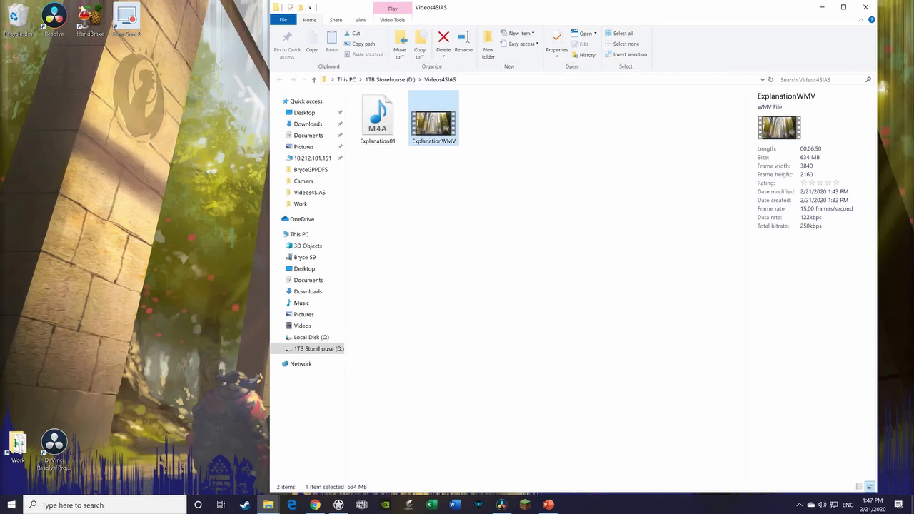
pyautogui.click(82, 8)
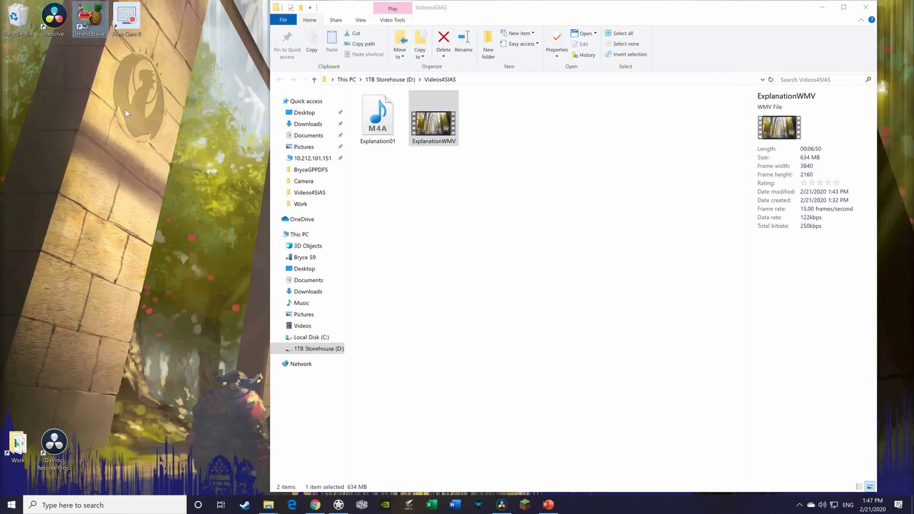
# Launch HandBrake, load ExplanationWMV as the source, and step through its preview frames
pyautogui.doubleClick(437, 115)
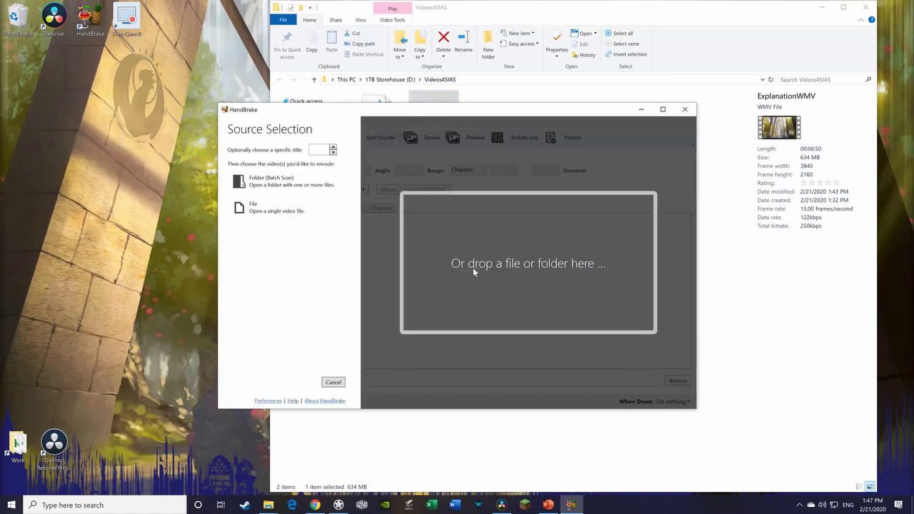
pyautogui.moveTo(473, 268); pyautogui.dragTo(473, 267)
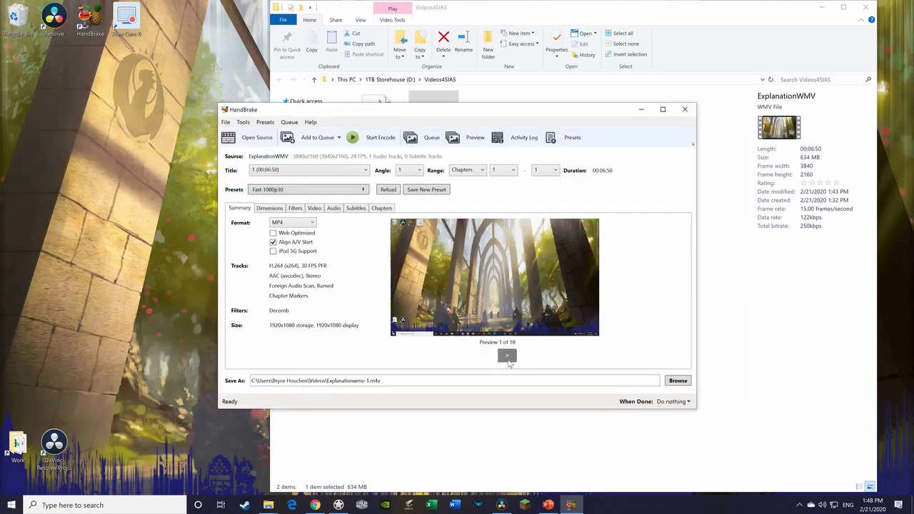
pyautogui.click(508, 361)
pyautogui.click(508, 361)
pyautogui.click(508, 361)
pyautogui.click(508, 361)
pyautogui.click(509, 361)
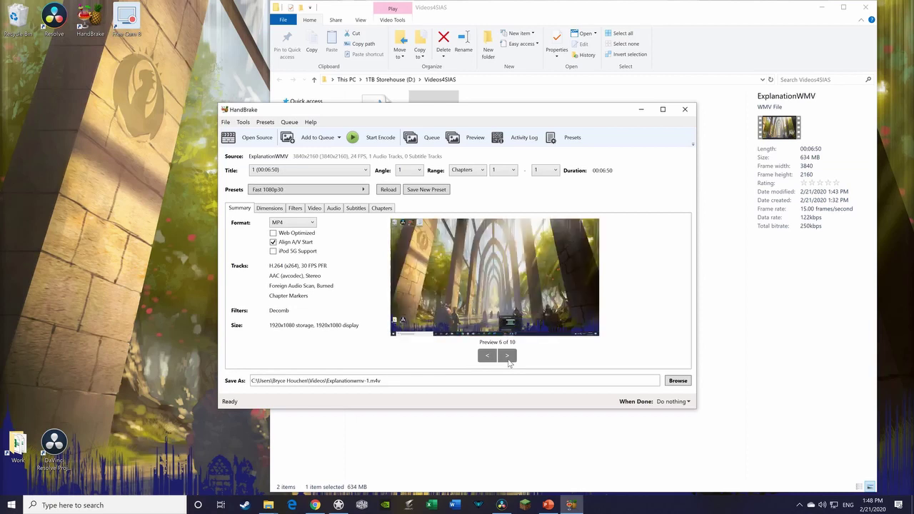
pyautogui.click(509, 361)
pyautogui.click(509, 361)
pyautogui.click(509, 361)
pyautogui.click(486, 355)
pyautogui.click(487, 354)
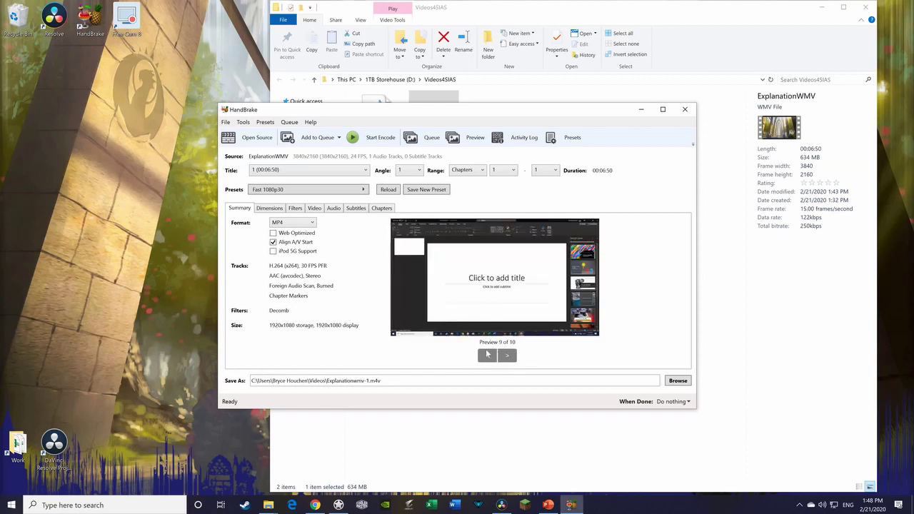
pyautogui.click(487, 355)
pyautogui.click(487, 355)
pyautogui.click(487, 354)
pyautogui.click(487, 355)
pyautogui.click(487, 355)
pyautogui.click(486, 355)
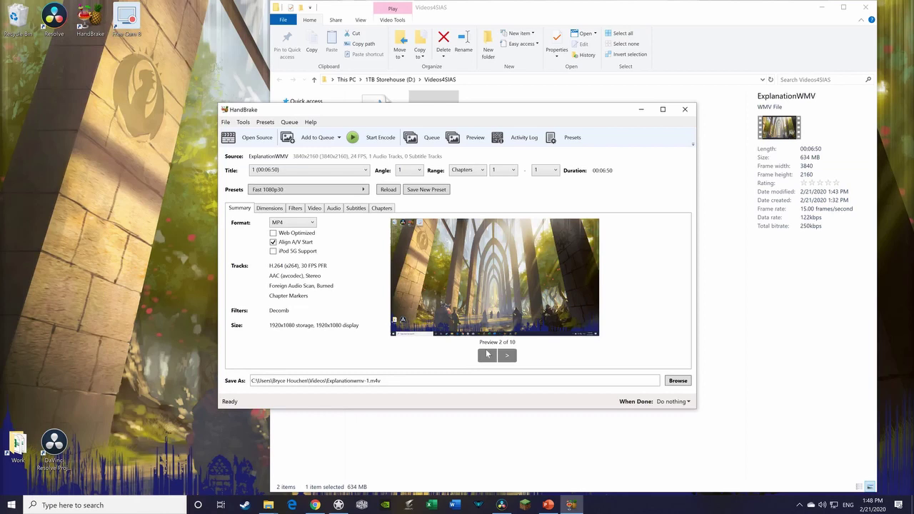
pyautogui.click(487, 354)
# Keep the single ExplanationWMV title and switch the preset to Very Fast 1080p30
pyautogui.click(288, 172)
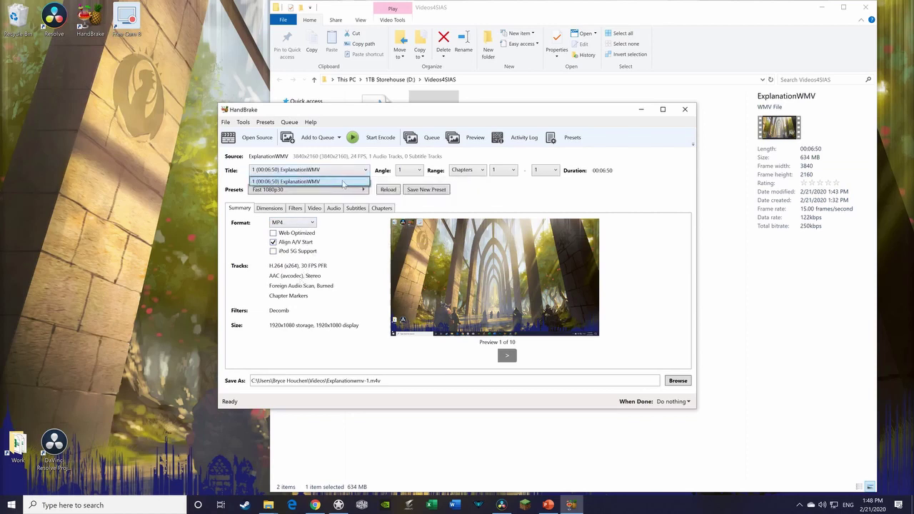
pyautogui.click(342, 181)
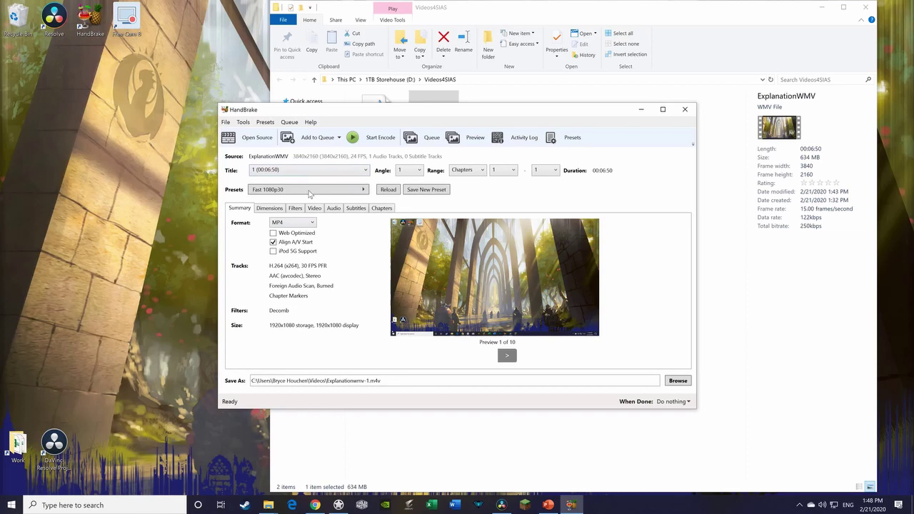
pyautogui.click(363, 190)
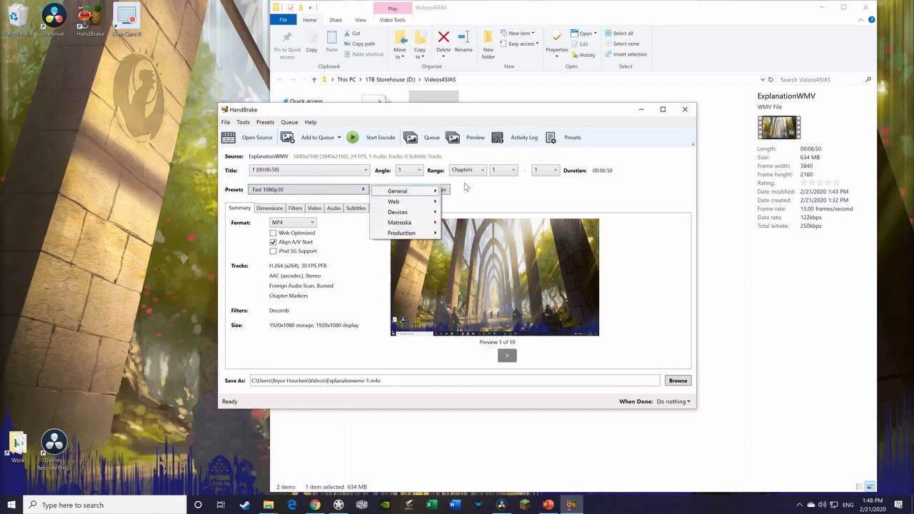
pyautogui.moveTo(421, 191)
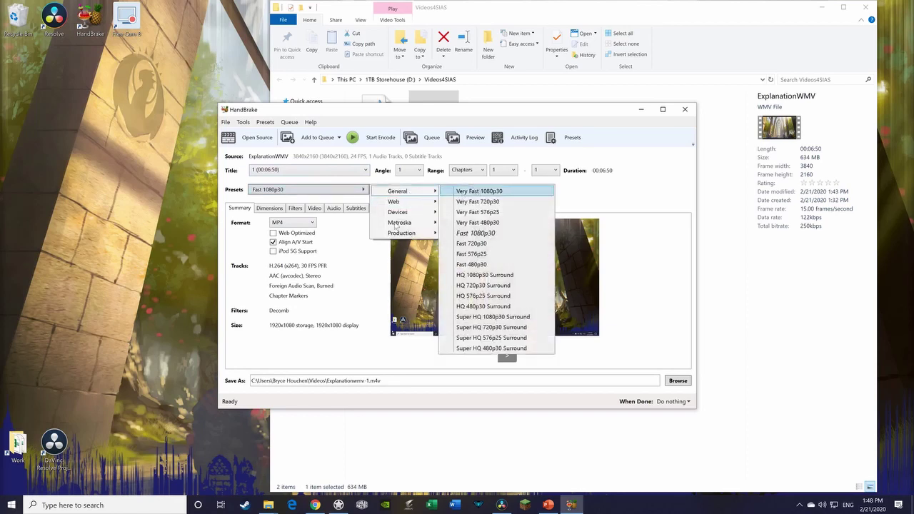
pyautogui.click(477, 190)
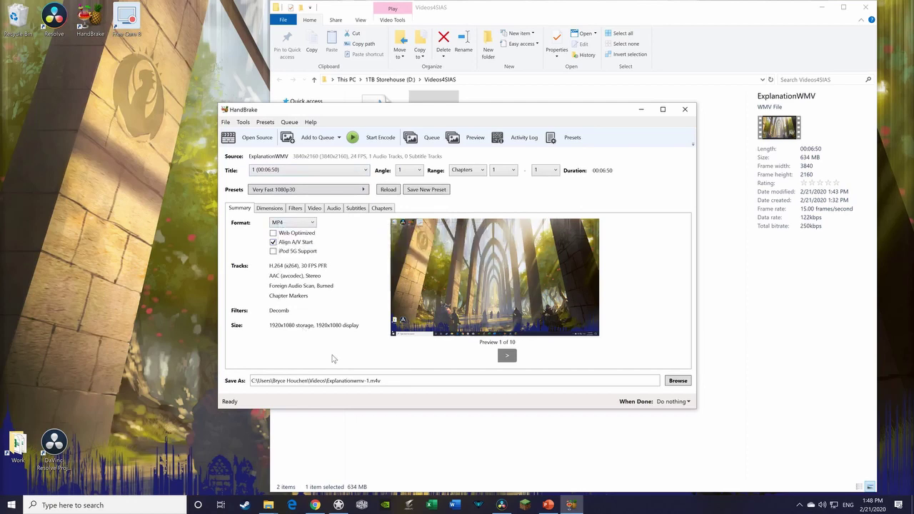
# Save the encode output as ExplanationAndSoftware in D:\Videos4SIAS
pyautogui.click(674, 382)
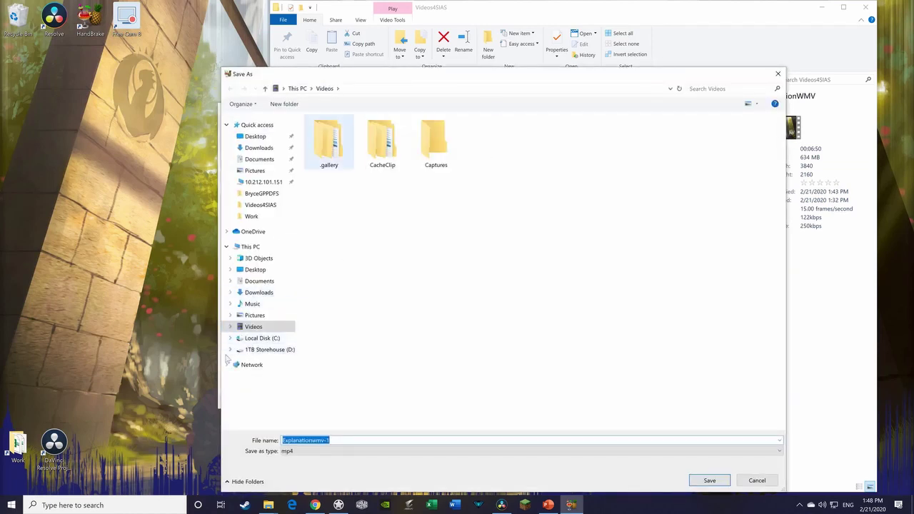
pyautogui.click(259, 206)
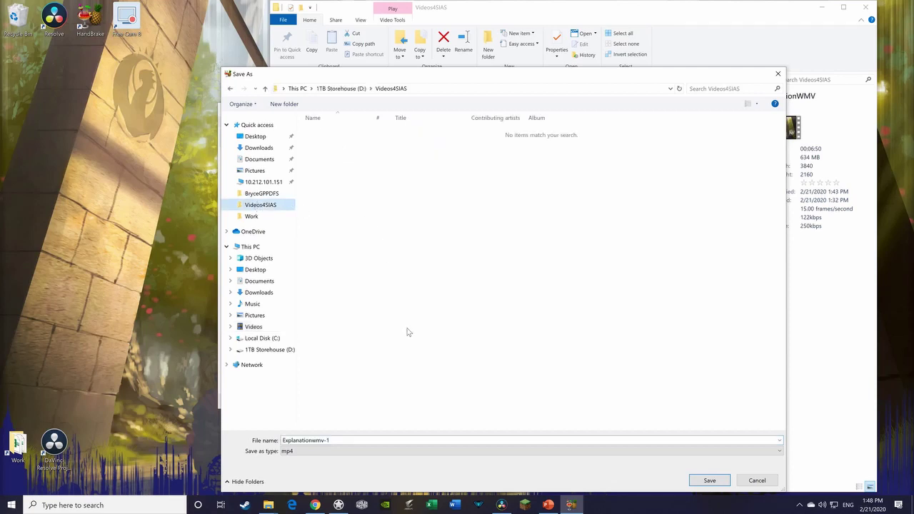
pyautogui.click(389, 438)
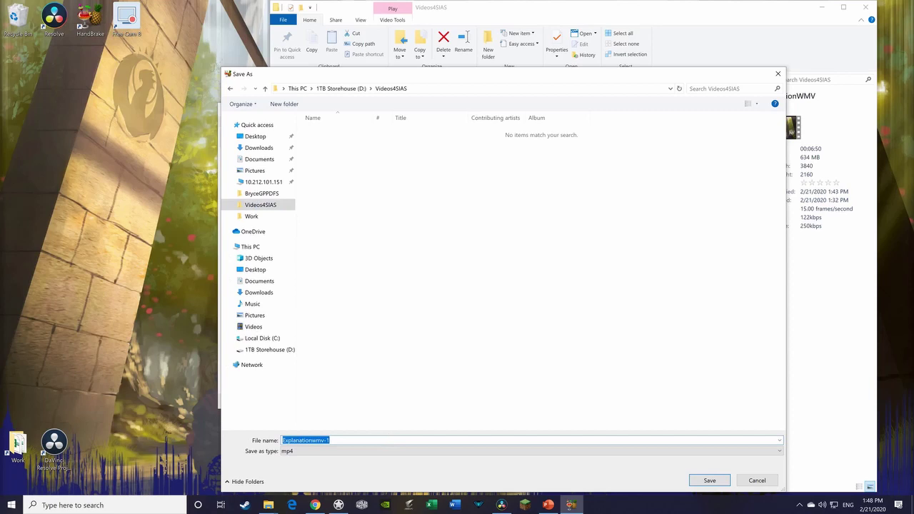
pyautogui.write('Ex')
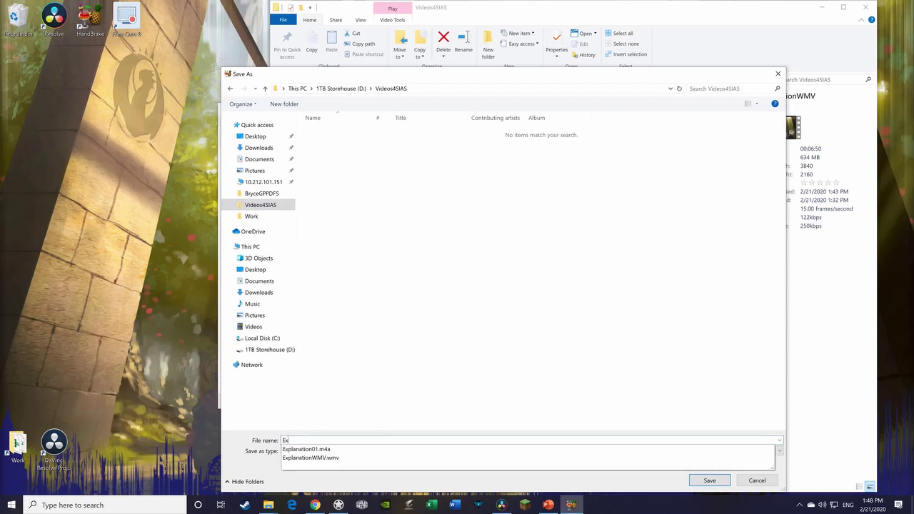
pyautogui.write('plann')
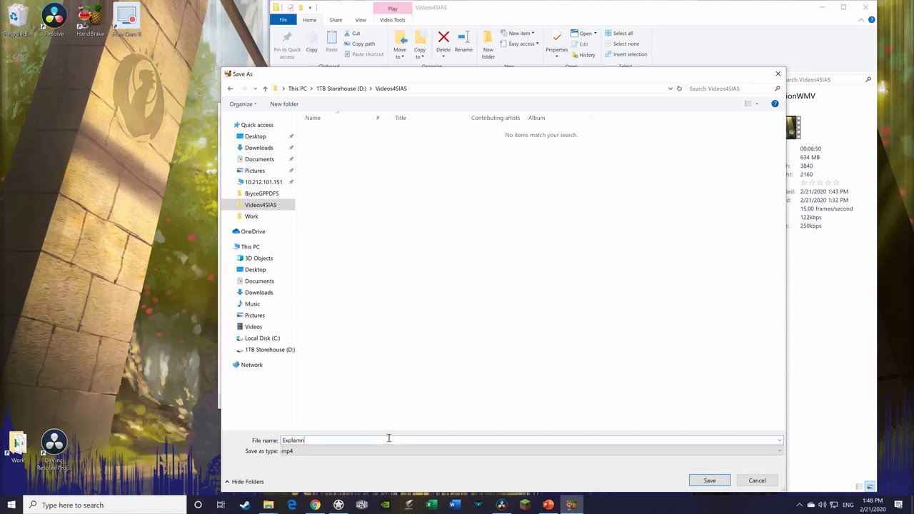
pyautogui.press('BackSpace')
pyautogui.press('BackSpace')
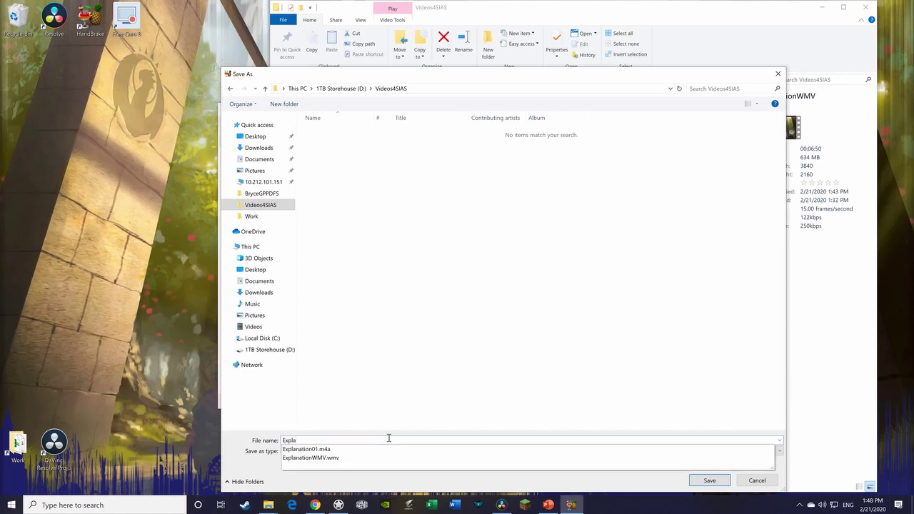
pyautogui.write('nation')
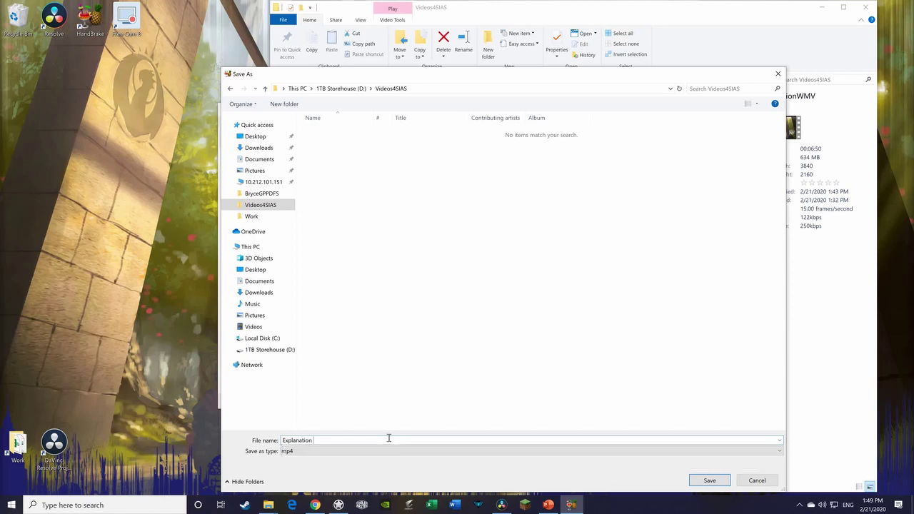
pyautogui.press('BackSpace')
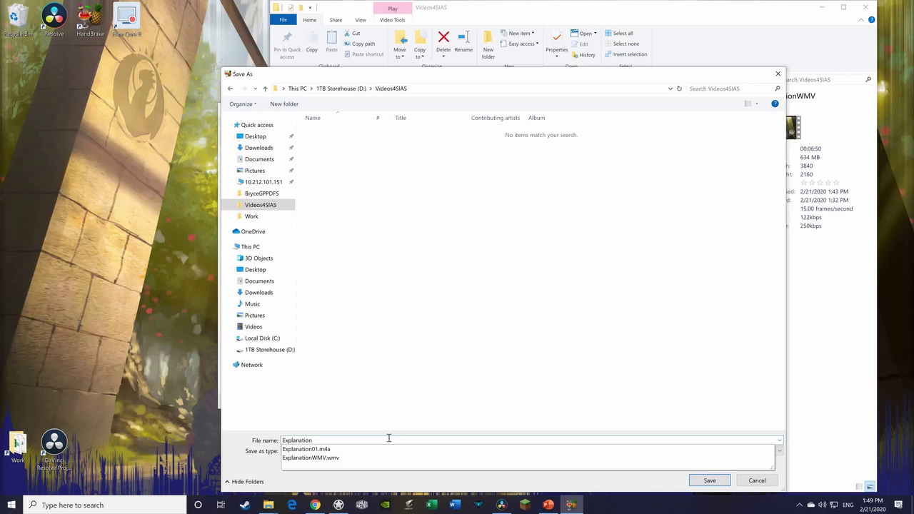
pyautogui.write('And')
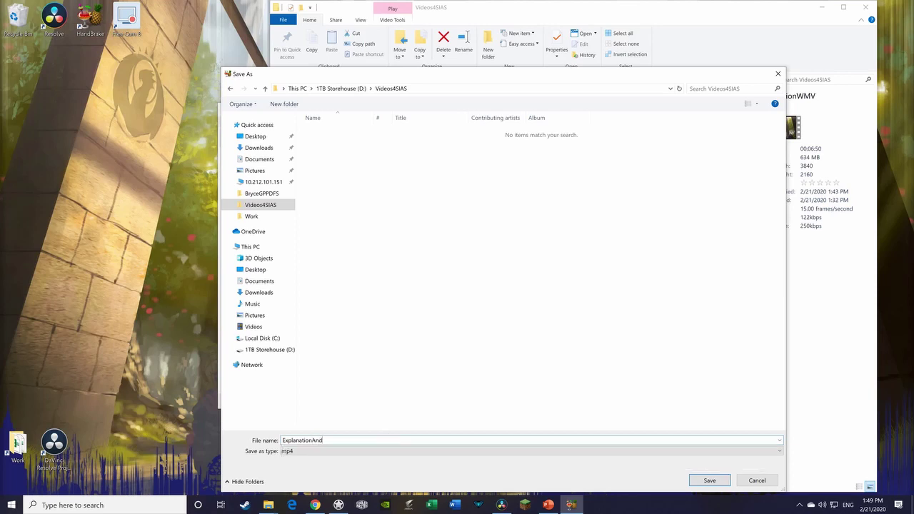
pyautogui.write('Software')
pyautogui.click(708, 480)
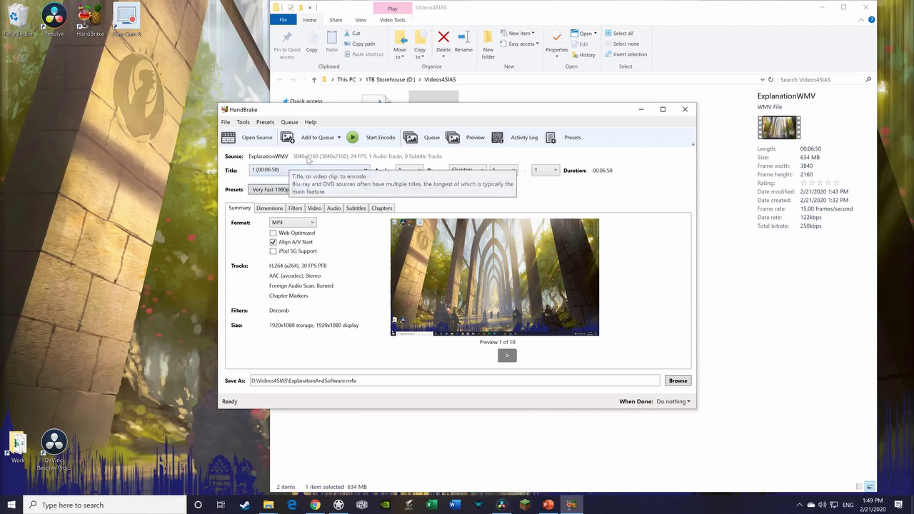
# Start the encode and let it run until the queue reports finished
pyautogui.click(352, 137)
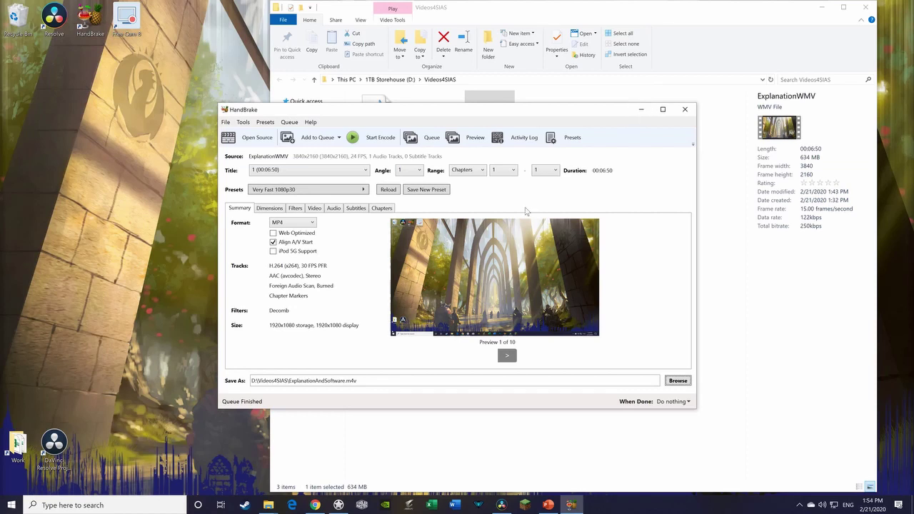
# Minimize HandBrake, select the 22.6 MB ExplanationAndSoftware file, and snap Explorer to the left half
pyautogui.click(640, 110)
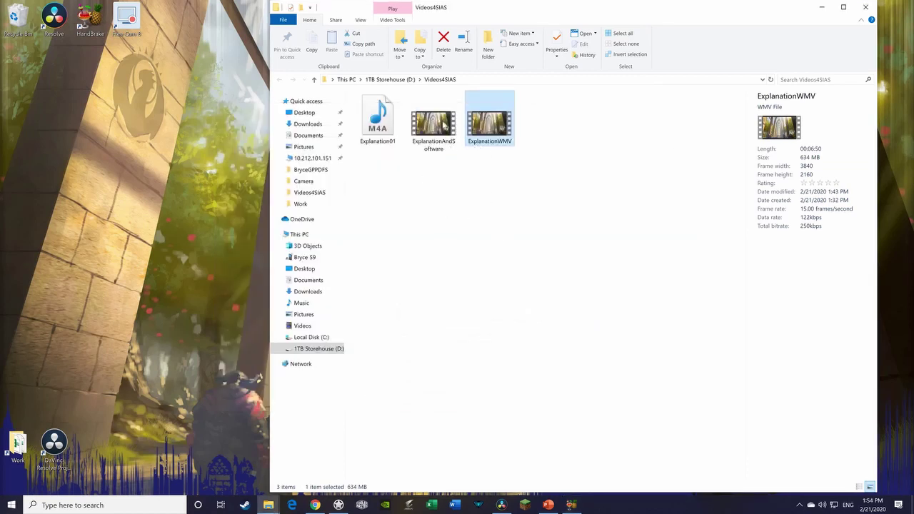
pyautogui.moveTo(457, 136)
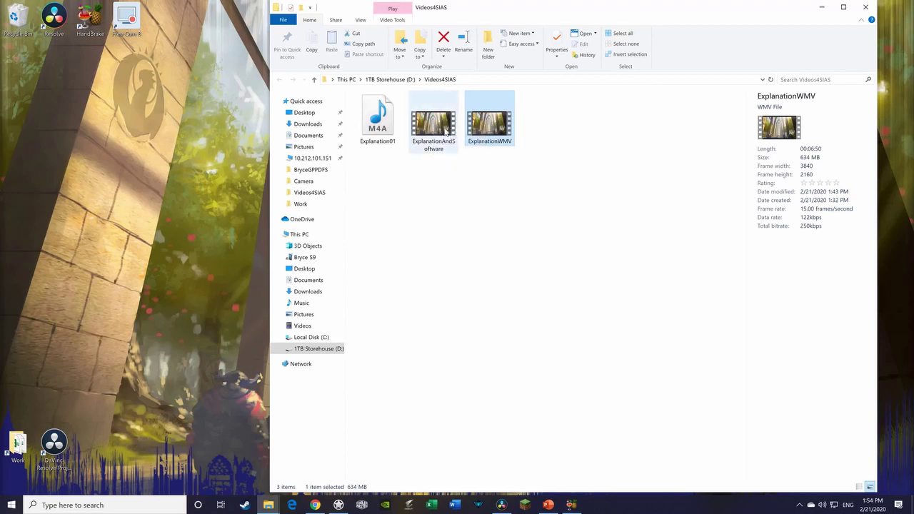
pyautogui.click(446, 132)
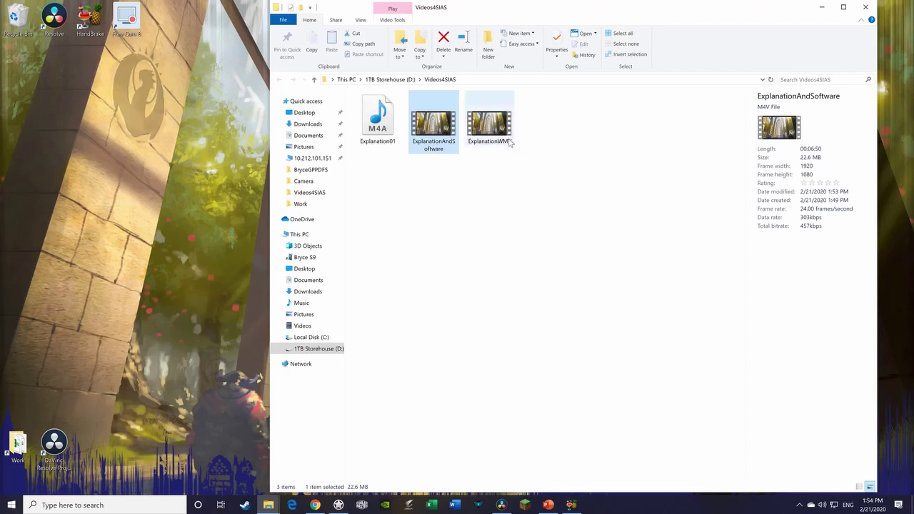
pyautogui.moveTo(511, 143)
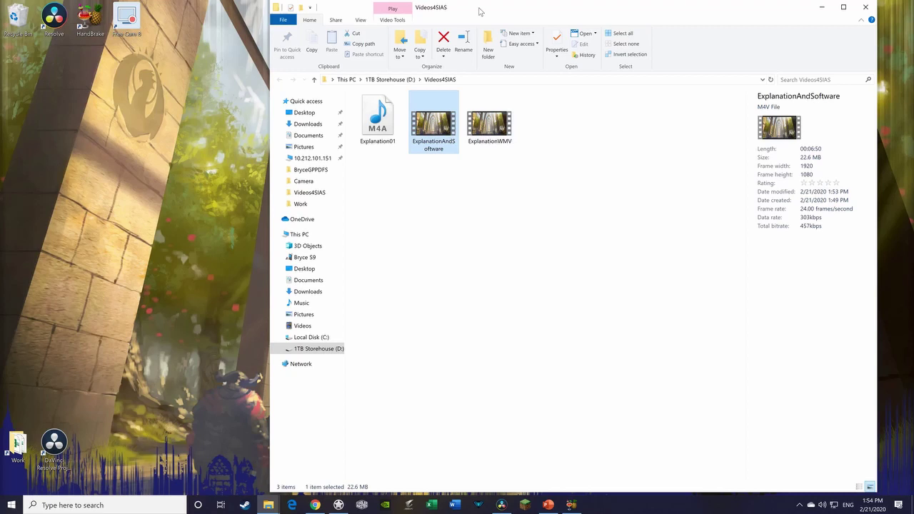
pyautogui.moveTo(479, 10); pyautogui.dragTo(0, 266)
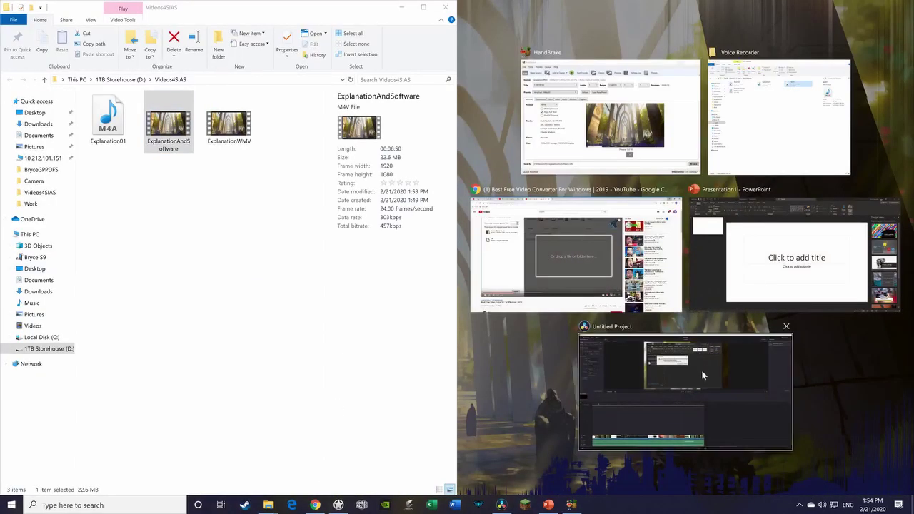
# Snap Resolve to the right half and create Untitled Project 1 without saving the old project
pyautogui.click(703, 376)
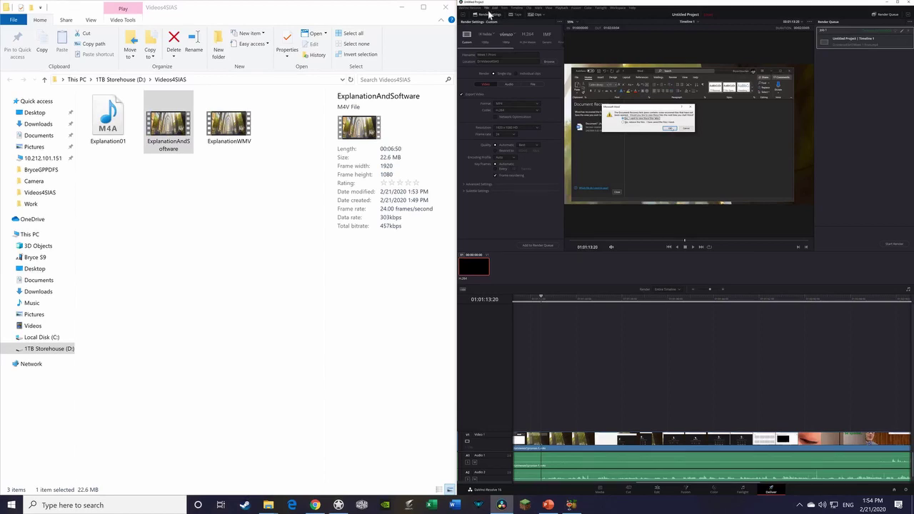
pyautogui.click(488, 9)
pyautogui.click(500, 109)
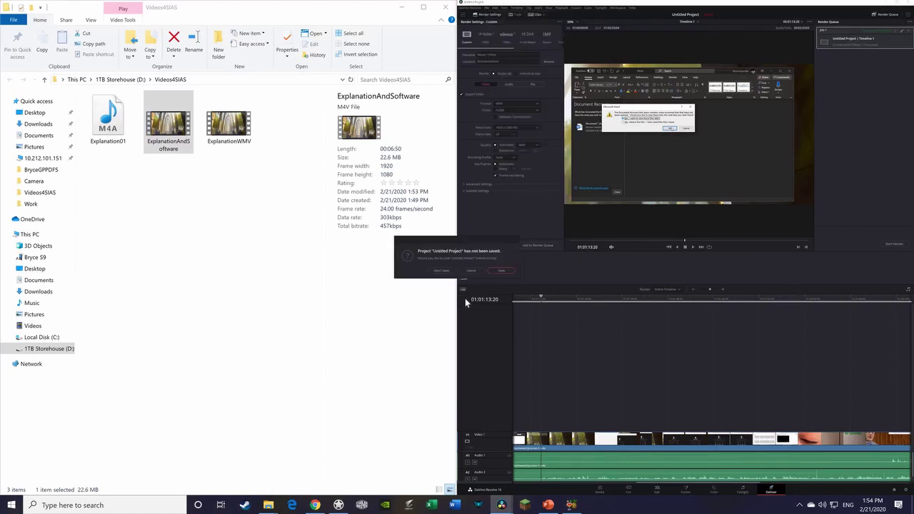
pyautogui.click(431, 271)
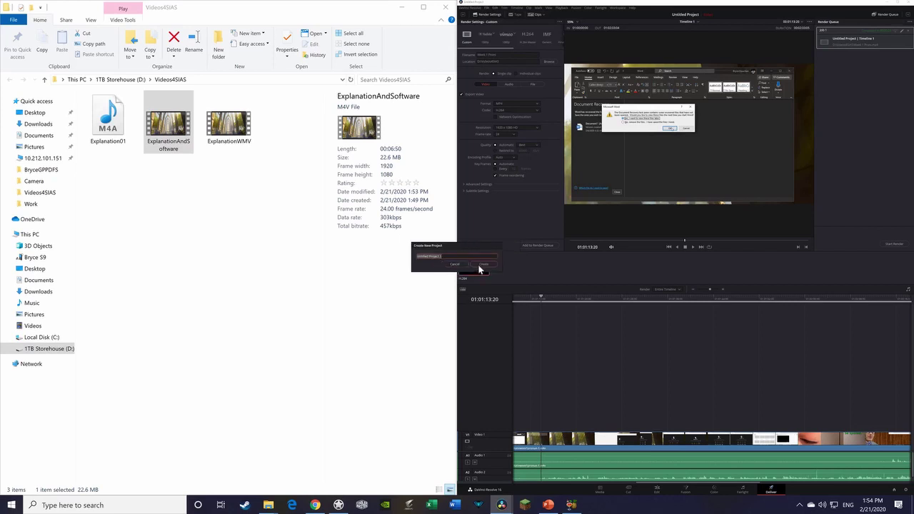
pyautogui.click(482, 265)
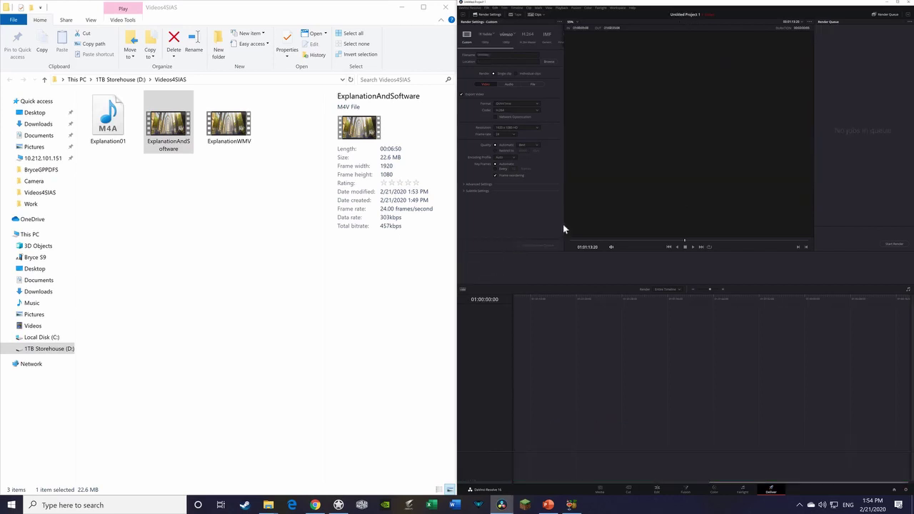
# Switch Resolve from the Edit page to the Media page and focus the empty media pool
pyautogui.click(657, 489)
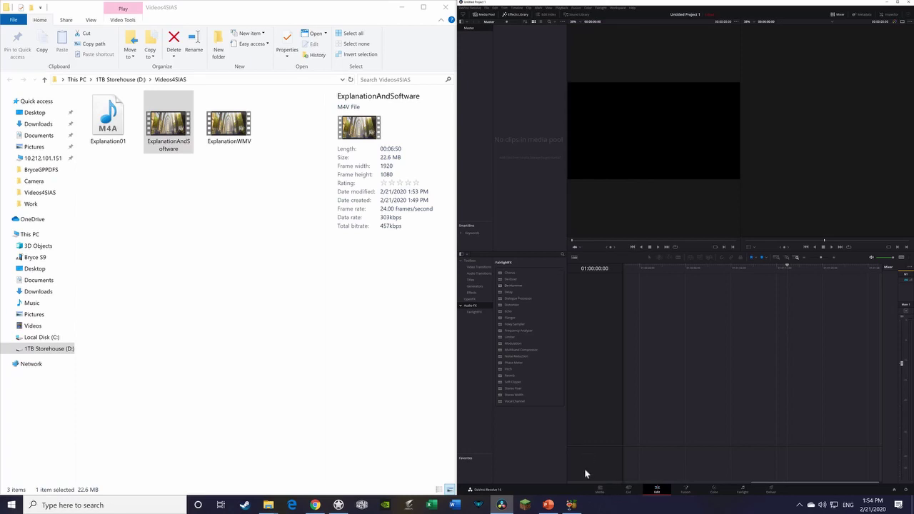
pyautogui.click(597, 491)
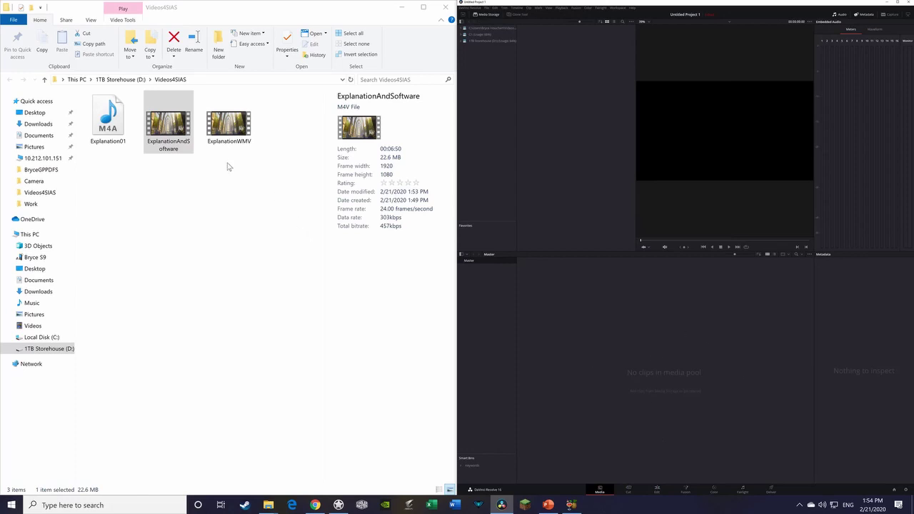
pyautogui.click(674, 368)
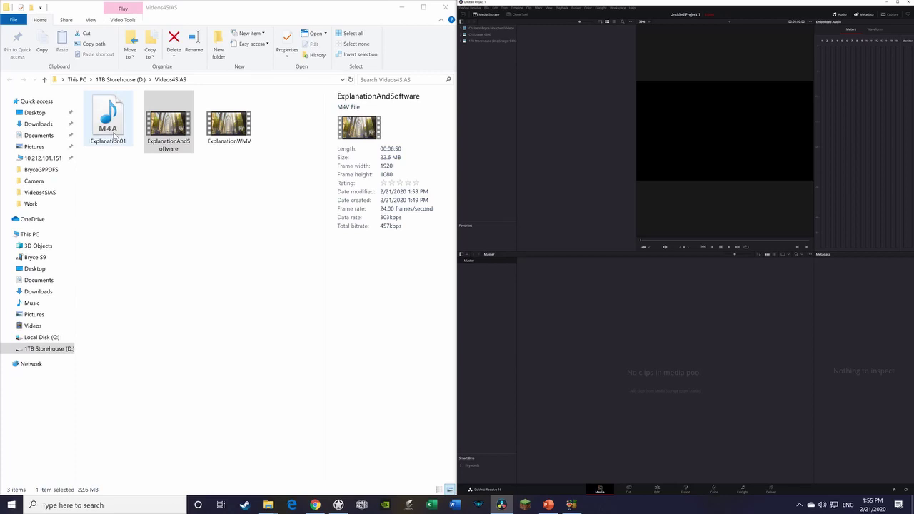
# Import ExplanationAndSoftware and Explanation01.m4a into the media pool and play the narration
pyautogui.click(171, 139)
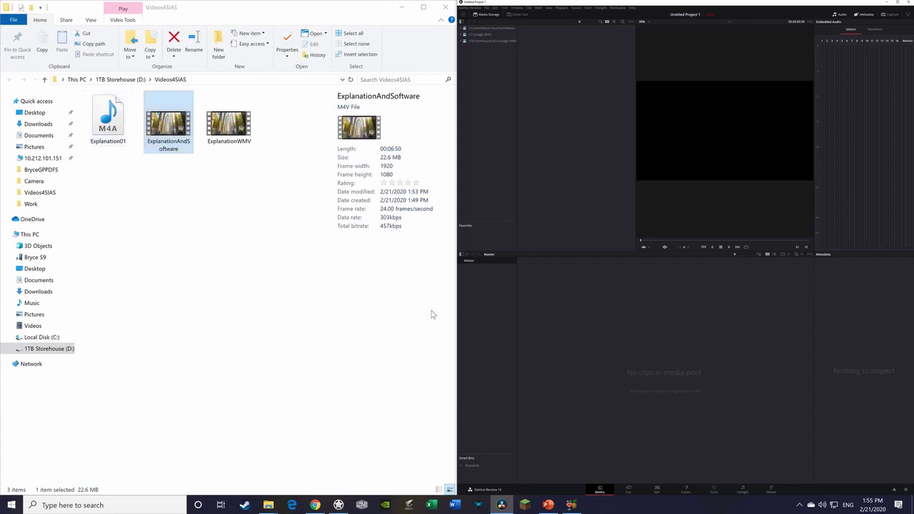
pyautogui.moveTo(168, 124); pyautogui.dragTo(541, 270)
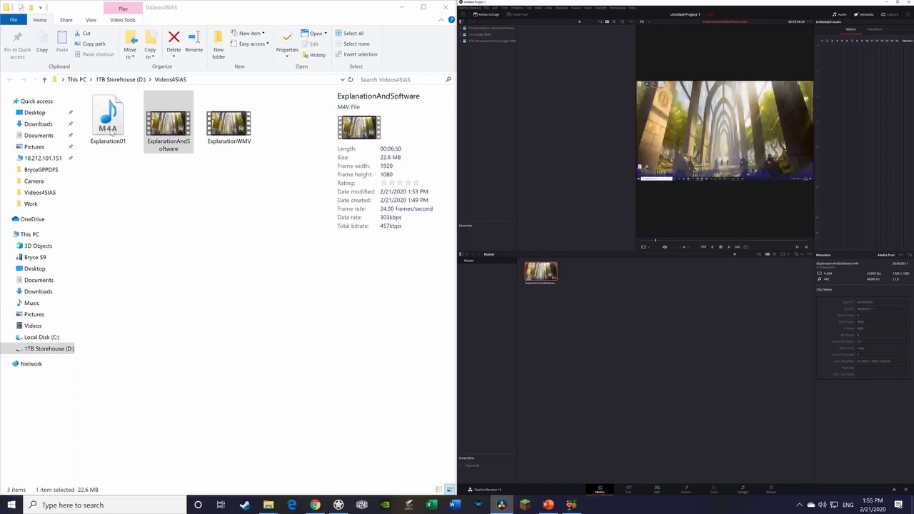
pyautogui.moveTo(108, 120); pyautogui.dragTo(620, 369)
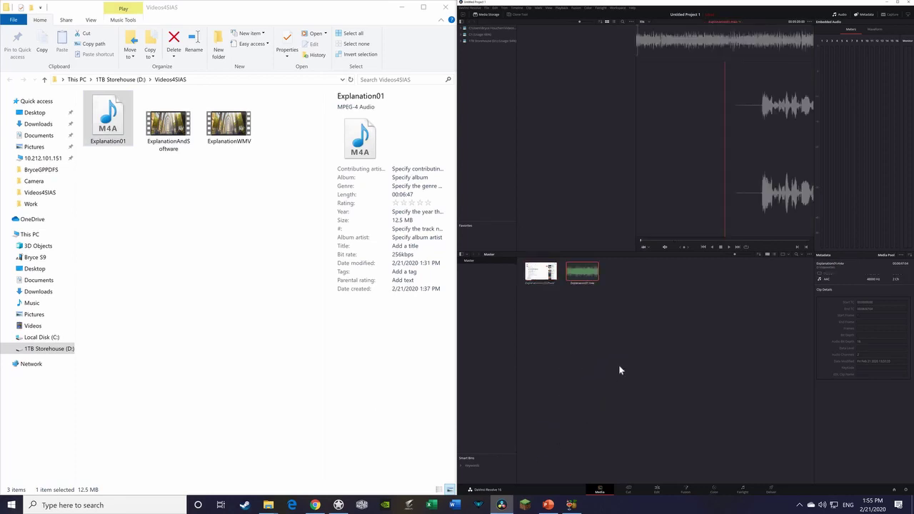
pyautogui.press('space')
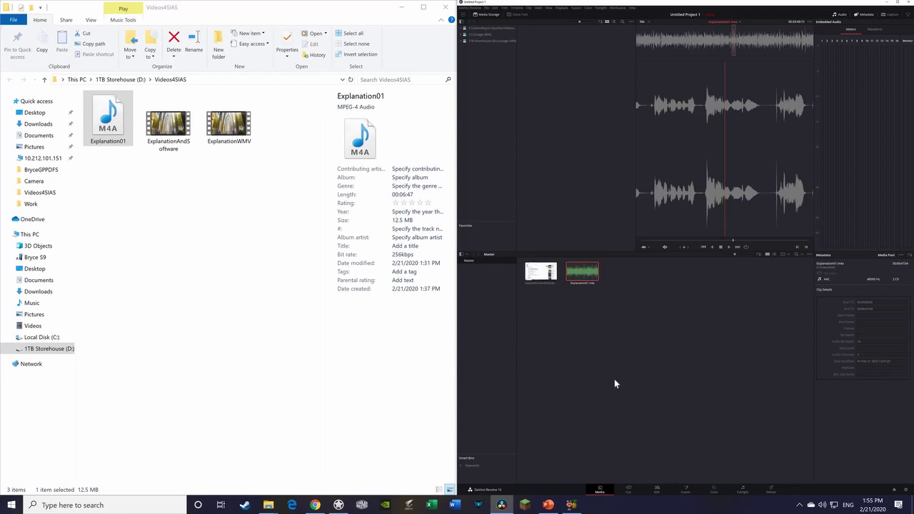
# Drag ExplanationAndSoftware onto the start of Video 1 and Audio 1, creating Timeline 1
pyautogui.click(656, 492)
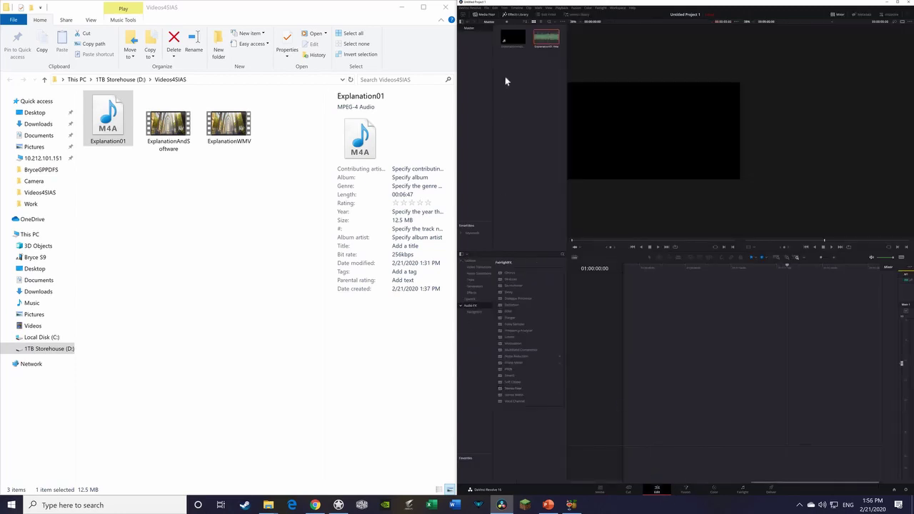
pyautogui.click(514, 36)
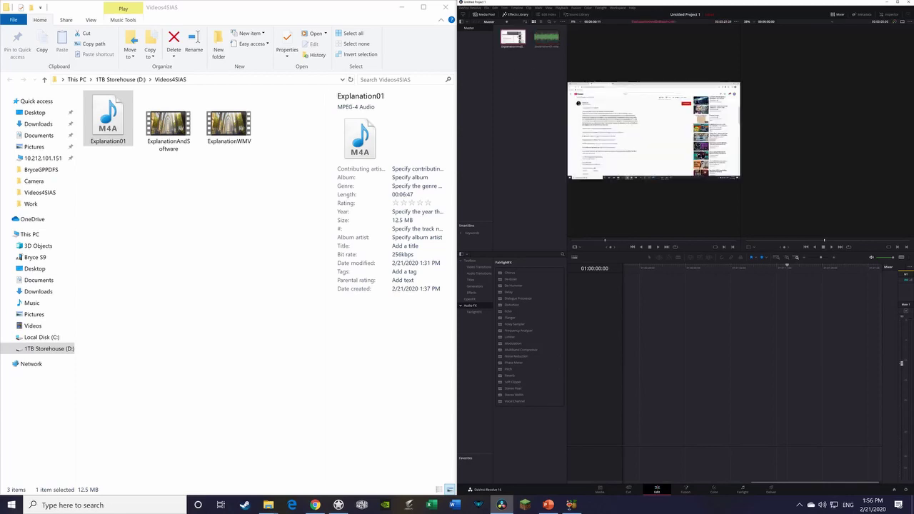
pyautogui.moveTo(514, 36); pyautogui.dragTo(591, 261)
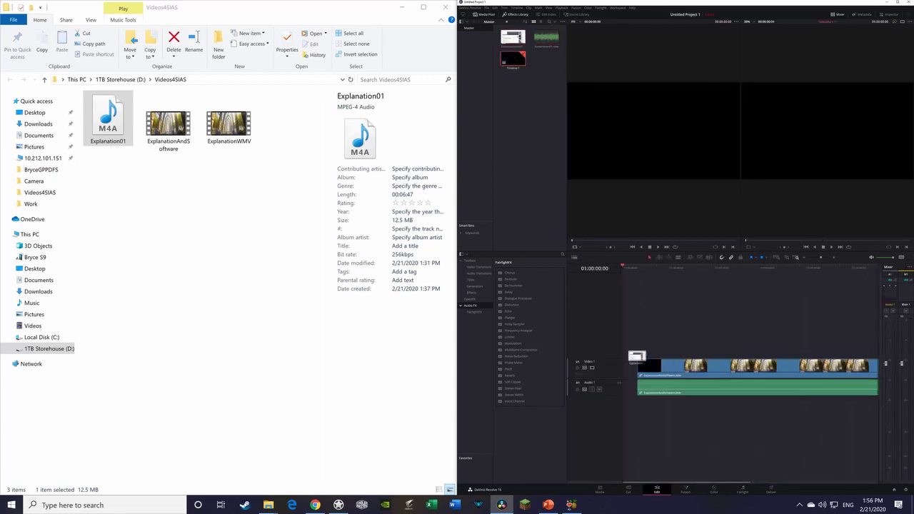
pyautogui.moveTo(617, 365); pyautogui.dragTo(692, 422)
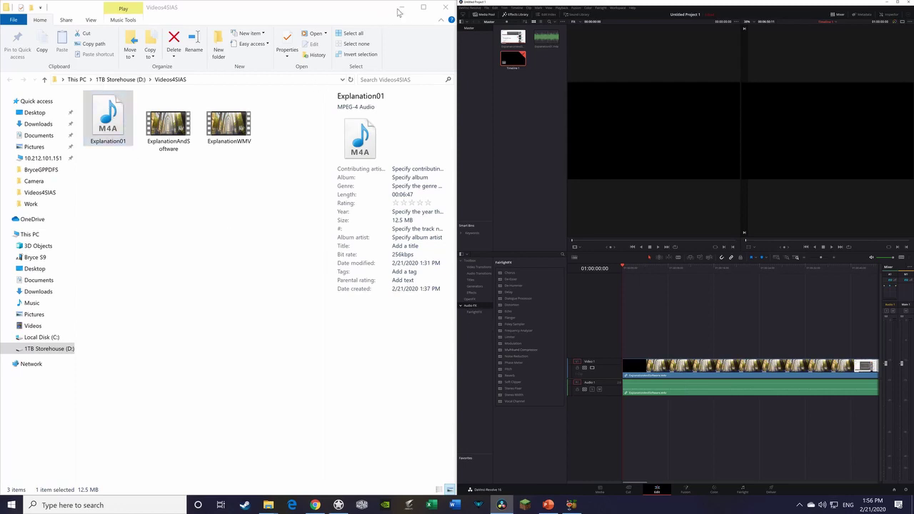
# Load Explanation01 in the source viewer and drop it onto a new Audio 2 track
pyautogui.doubleClick(549, 40)
pyautogui.moveTo(540, 74); pyautogui.dragTo(651, 427)
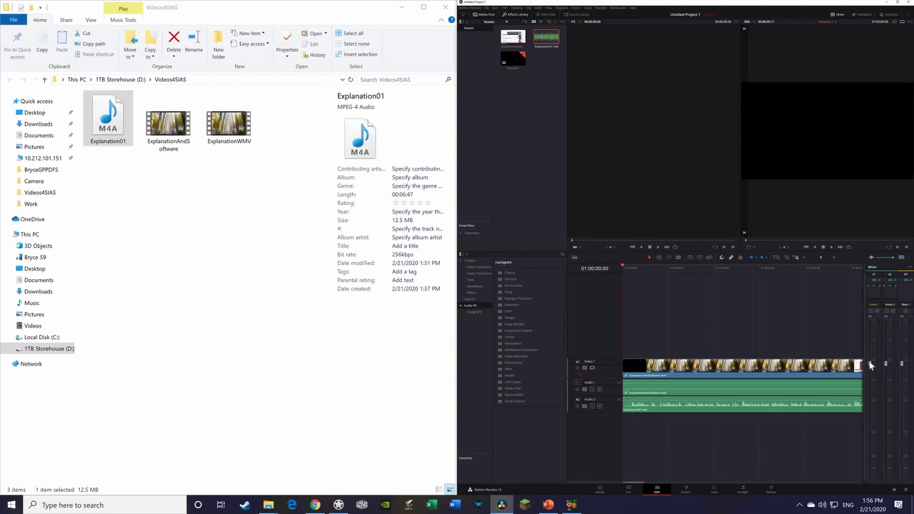
# Lower the Audio 1 fader in the Mixer so the narration track stands out
pyautogui.moveTo(870, 365)
pyautogui.mouseDown()
pyautogui.moveTo(878, 382)
pyautogui.moveTo(882, 359)
pyautogui.mouseUp()
# Play the edit with Resolve maximized, jumping to about 01:01:10 and then near the end
pyautogui.click(832, 247)
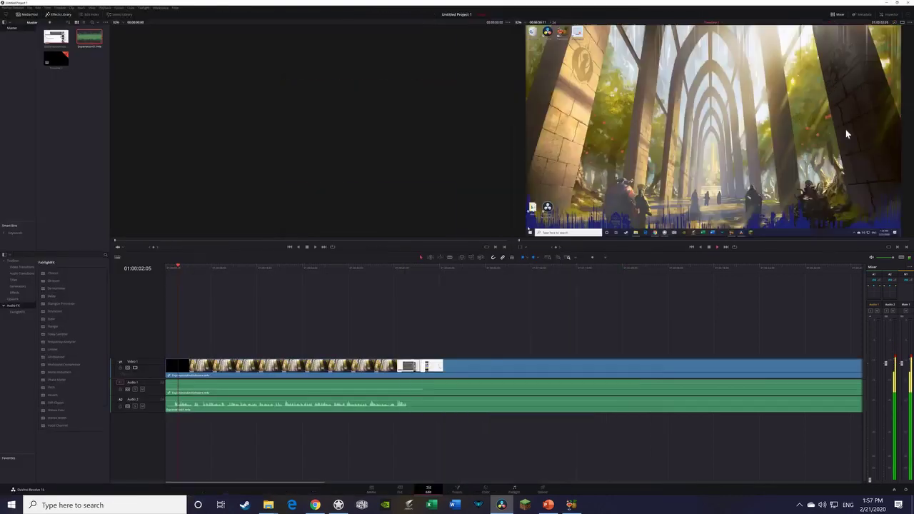
pyautogui.click(899, 2)
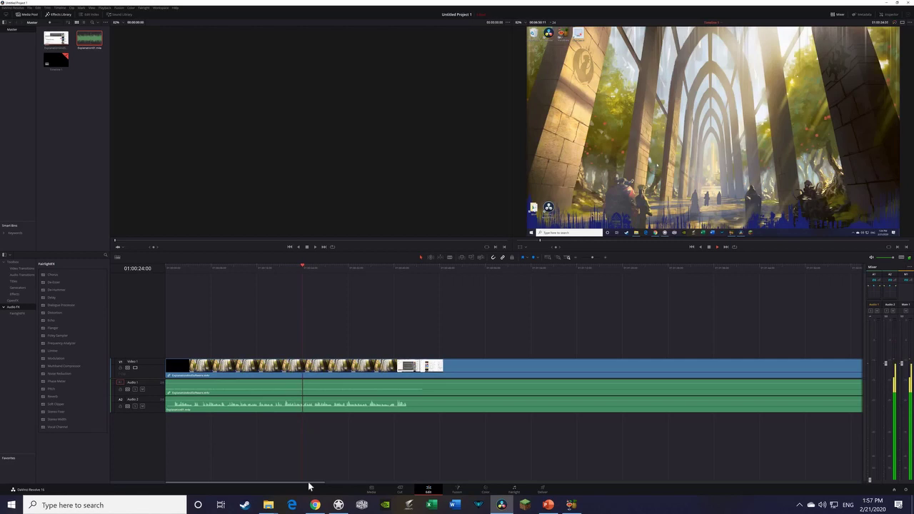
pyautogui.click(561, 267)
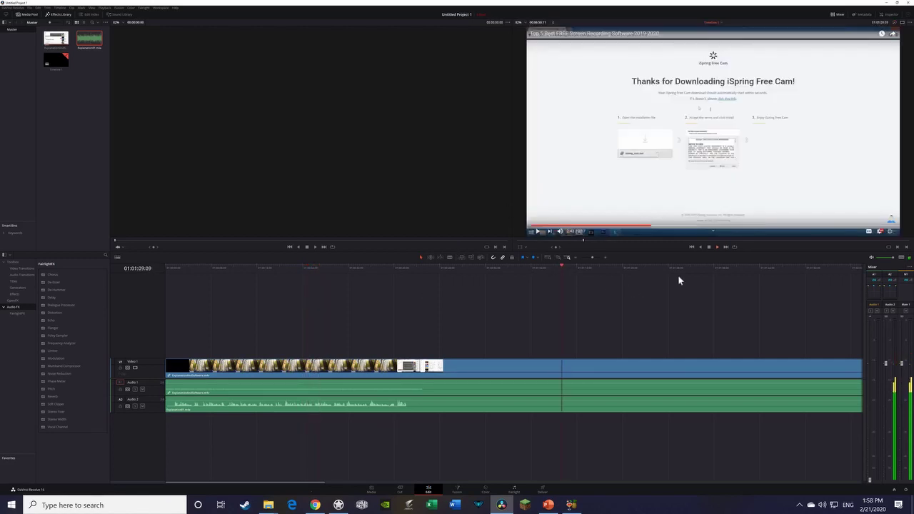
pyautogui.click(823, 267)
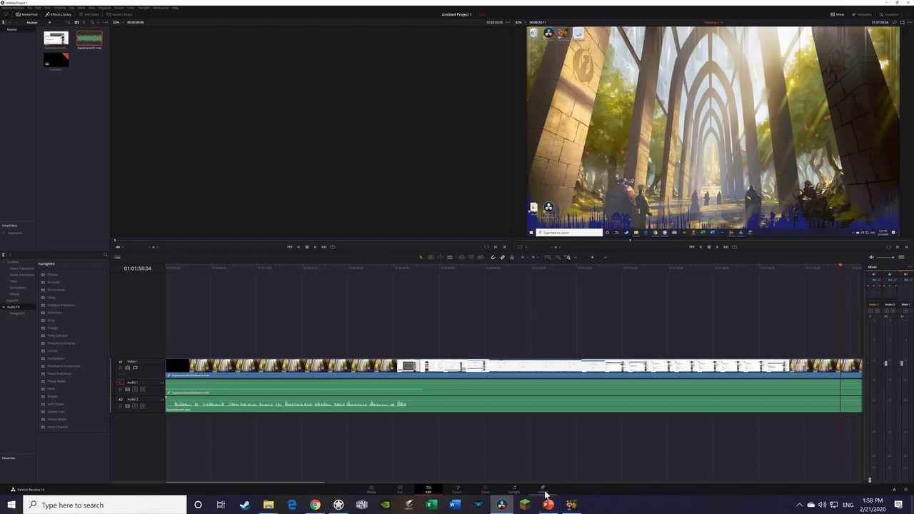
# On the Deliver page, set the custom render format to MP4
pyautogui.click(542, 491)
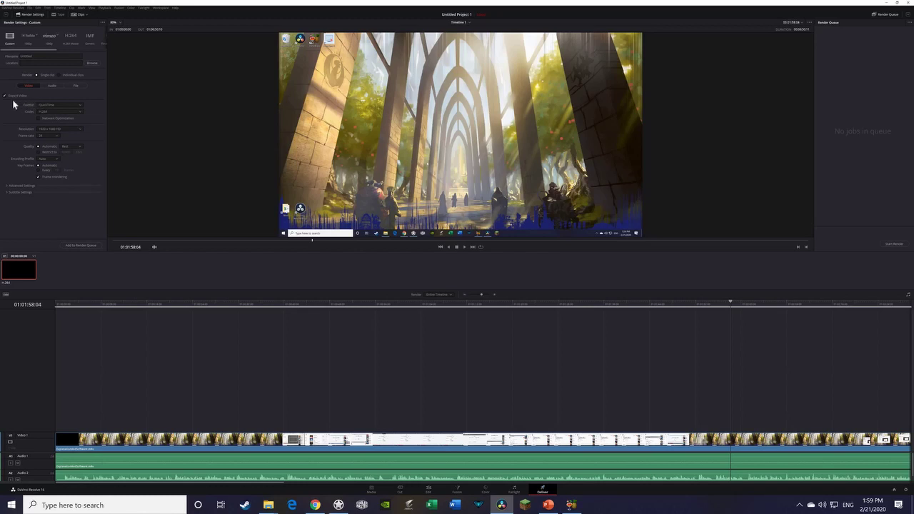
pyautogui.click(56, 104)
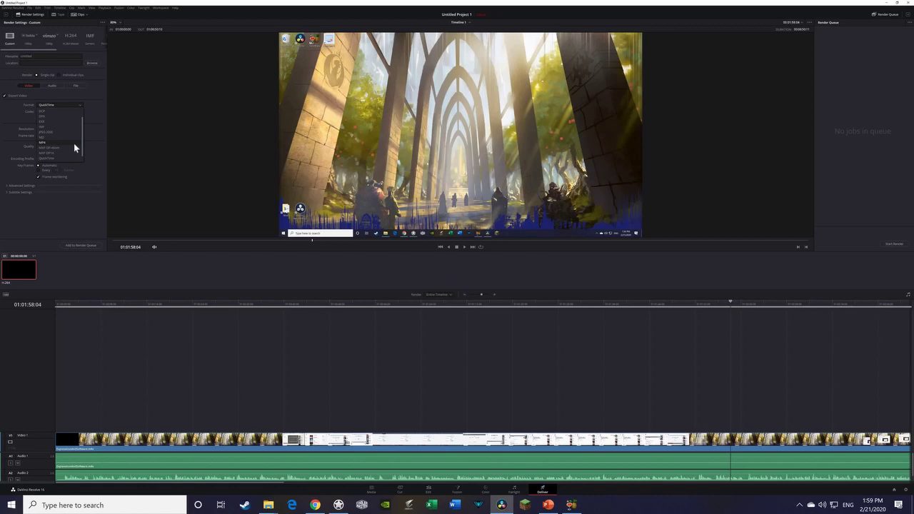
pyautogui.click(74, 143)
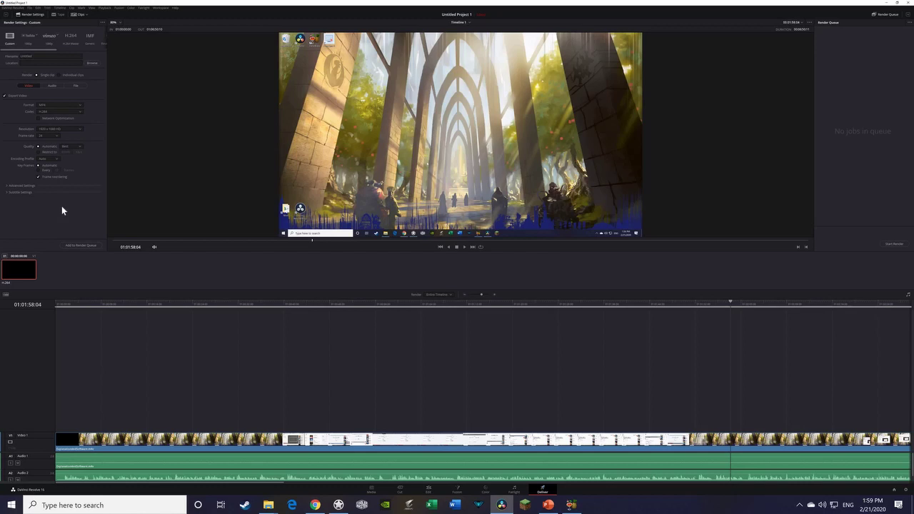
# Set filename ExplanationOfSoftware and location Videos4SIAS, then add Job 1 to the render queue
pyautogui.click(48, 58)
pyautogui.click(88, 64)
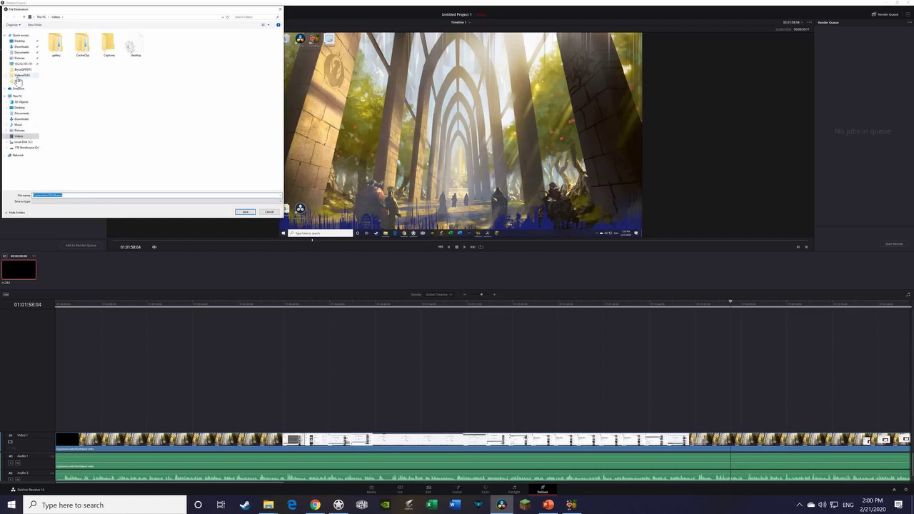
pyautogui.click(244, 213)
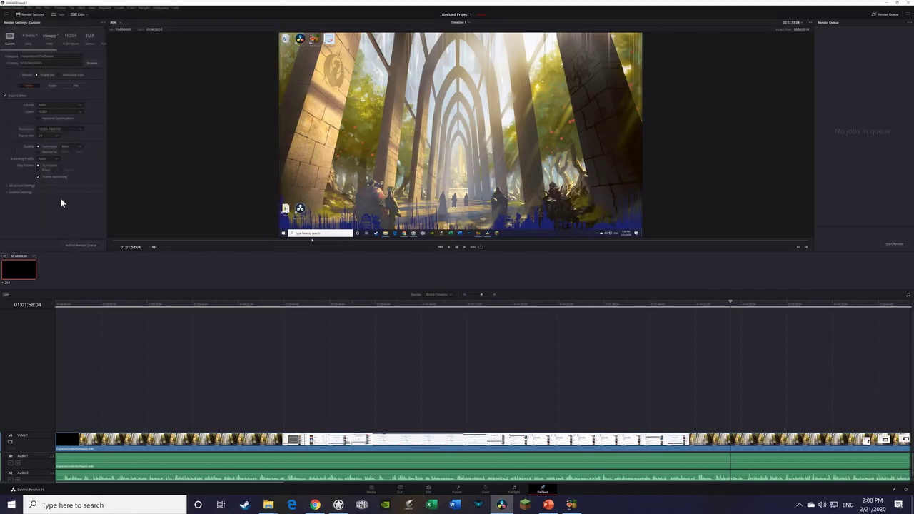
pyautogui.click(75, 246)
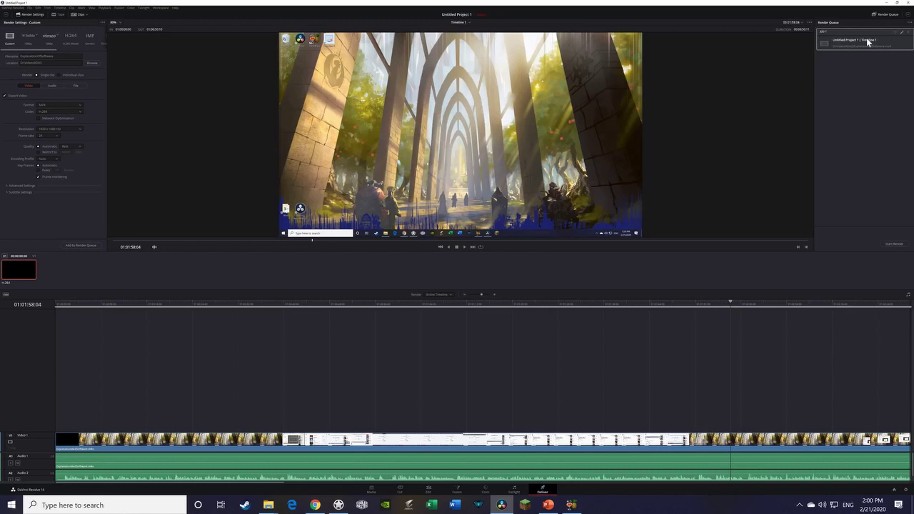
# Start the render of Job 1 and let the MP4 export finish
pyautogui.click(898, 245)
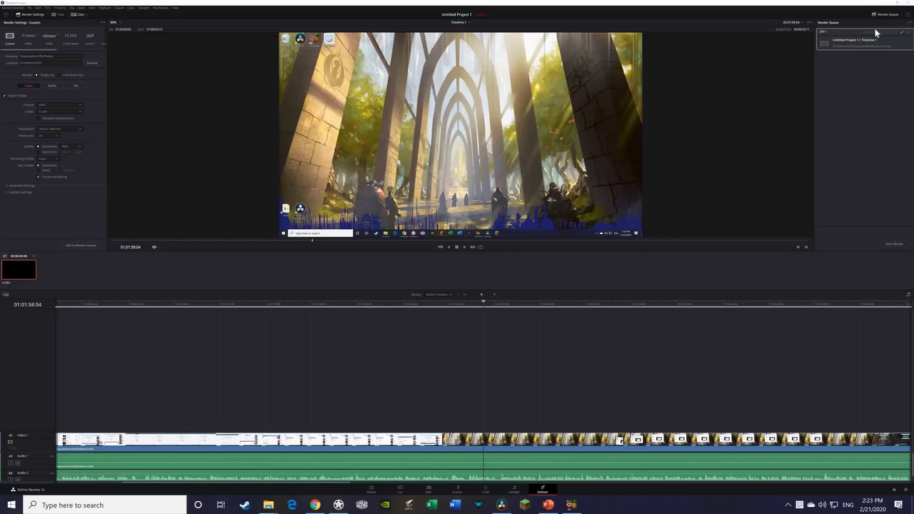
# Minimize Resolve and open ExplanationOfSoftware from the Videos4SIAS Explorer window
pyautogui.click(887, 4)
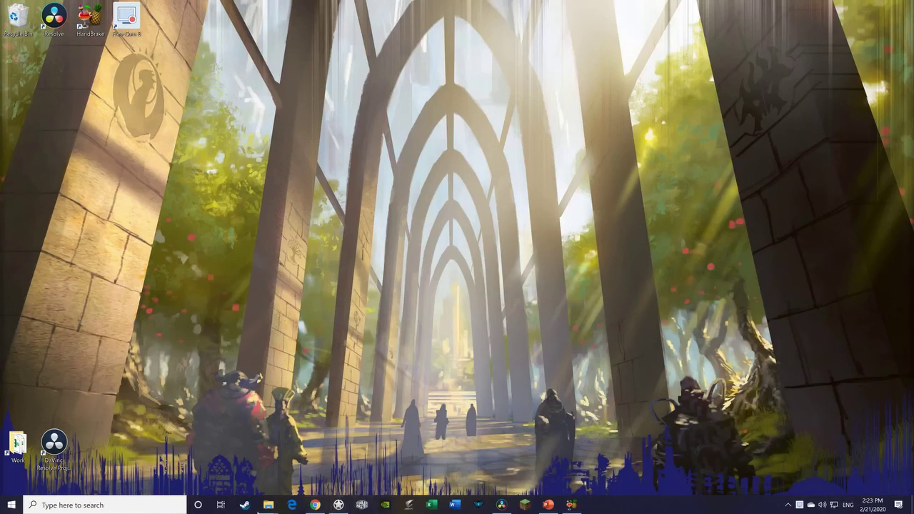
pyautogui.moveTo(268, 504)
pyautogui.click(293, 458)
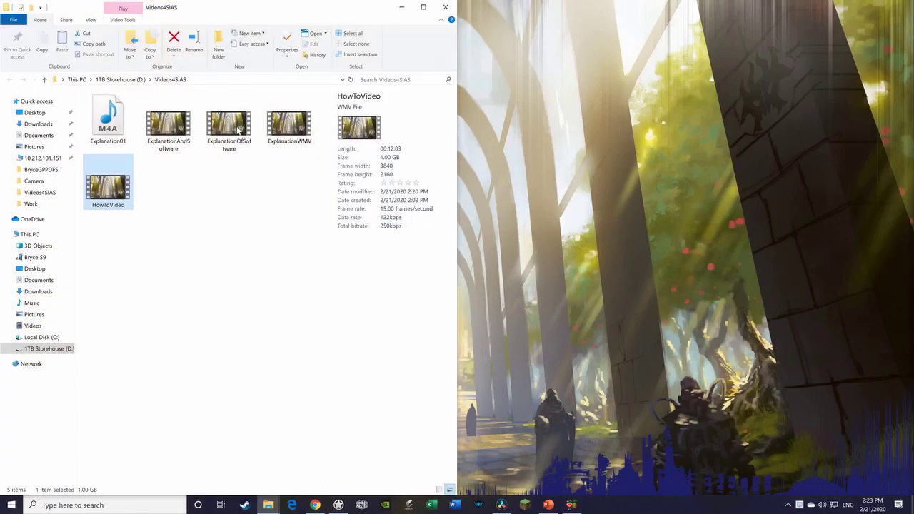
pyautogui.doubleClick(239, 128)
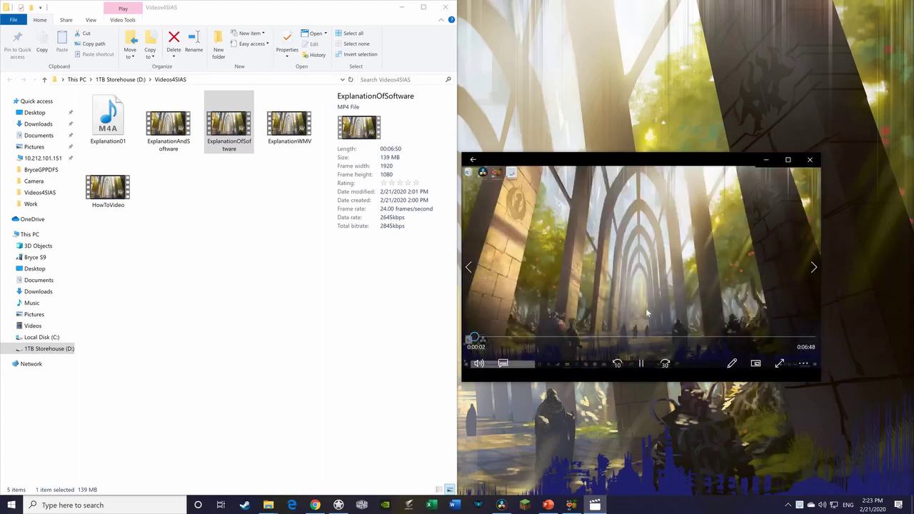
# Skim the video at 2:56, 4:38 and near the end, close it, then select HowToVideo
pyautogui.click(617, 336)
pyautogui.click(701, 337)
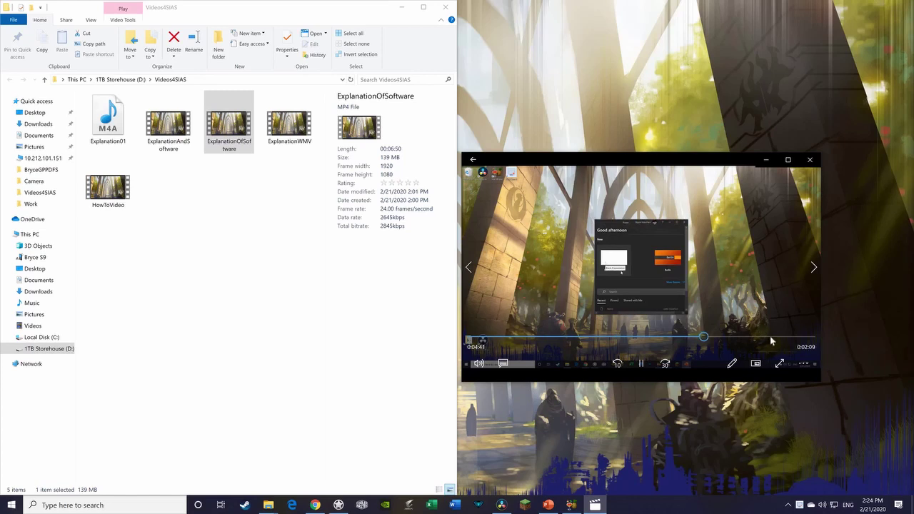
pyautogui.click(771, 338)
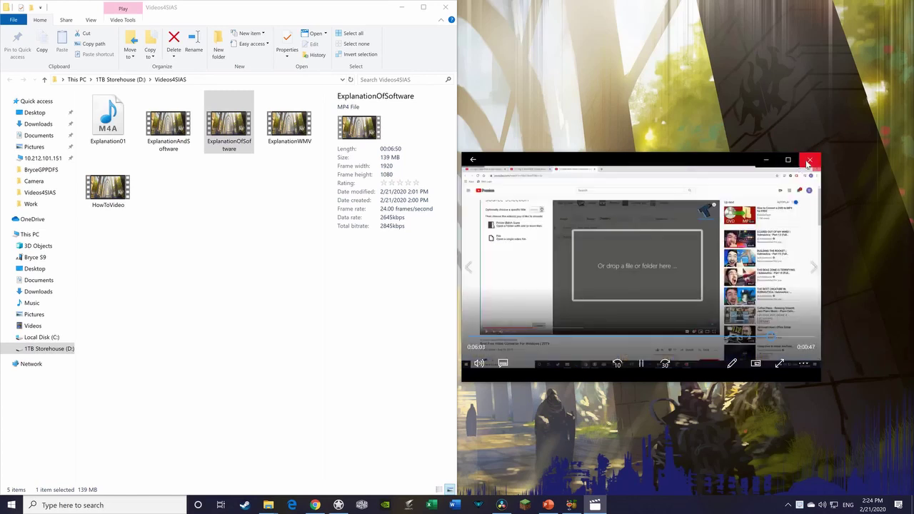
pyautogui.click(808, 160)
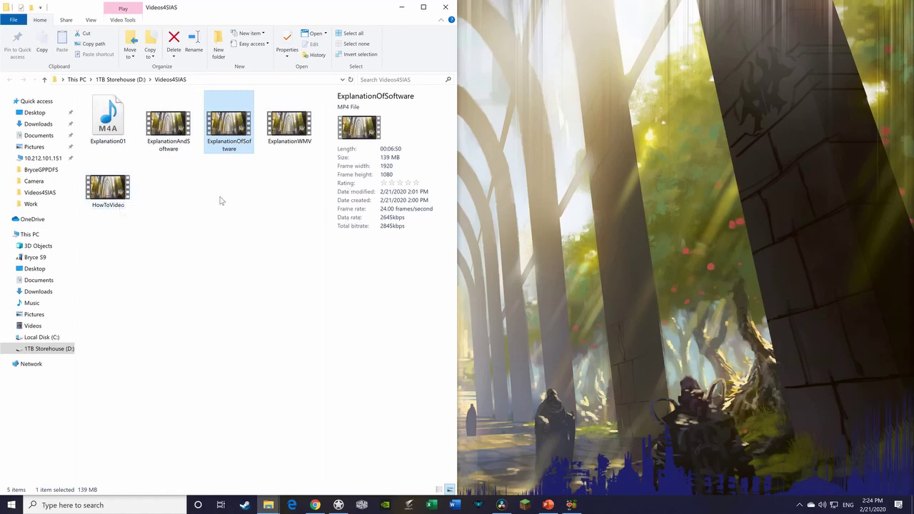
pyautogui.click(103, 205)
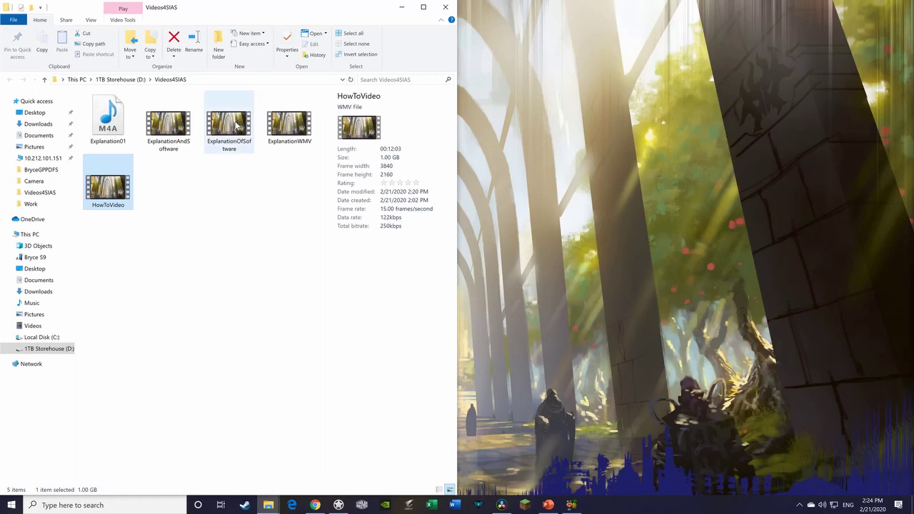
# Check ExplanationOfSoftware's infotip: MP4 File, 139 MB, 00:06:50
pyautogui.moveTo(236, 126)
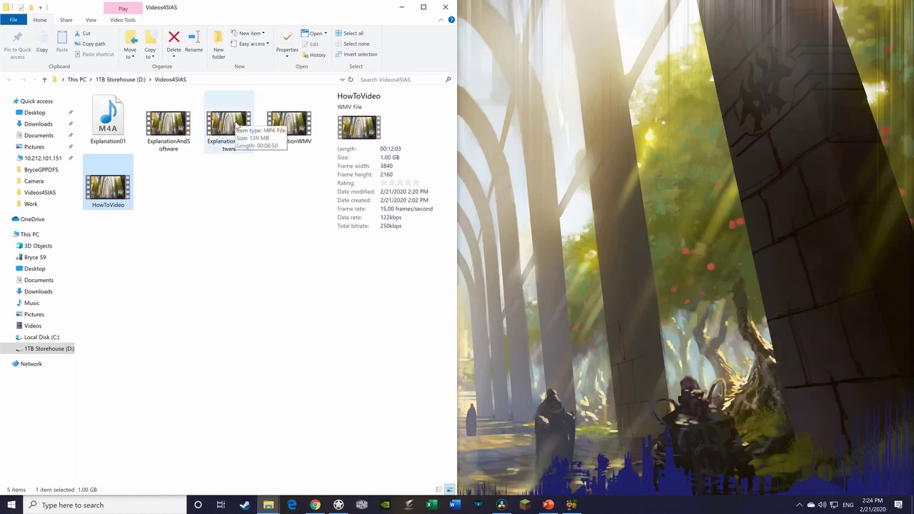